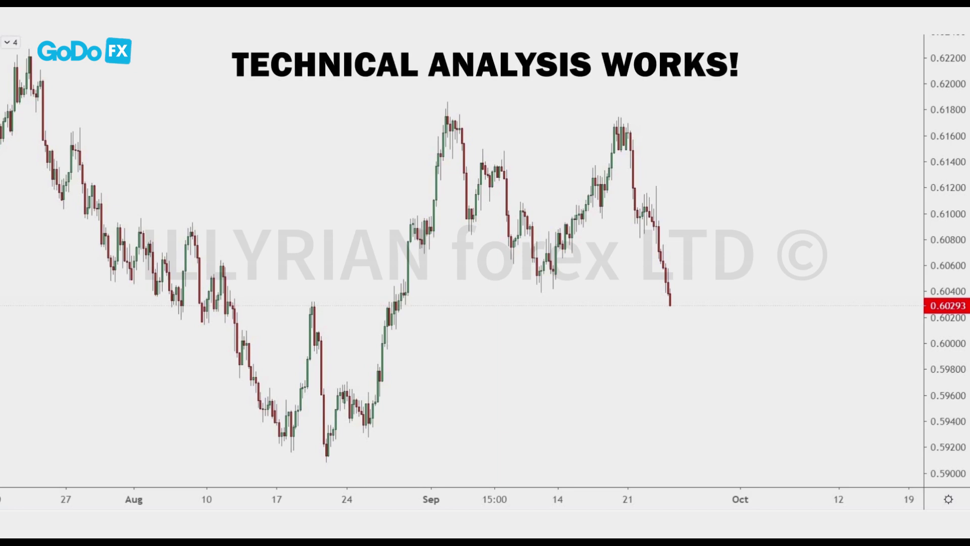
Mark the two September swing highs on the NZD/CHF chart with small filled circles.
drag(966, 173, 944, 190)
drag(815, 273, 812, 266)
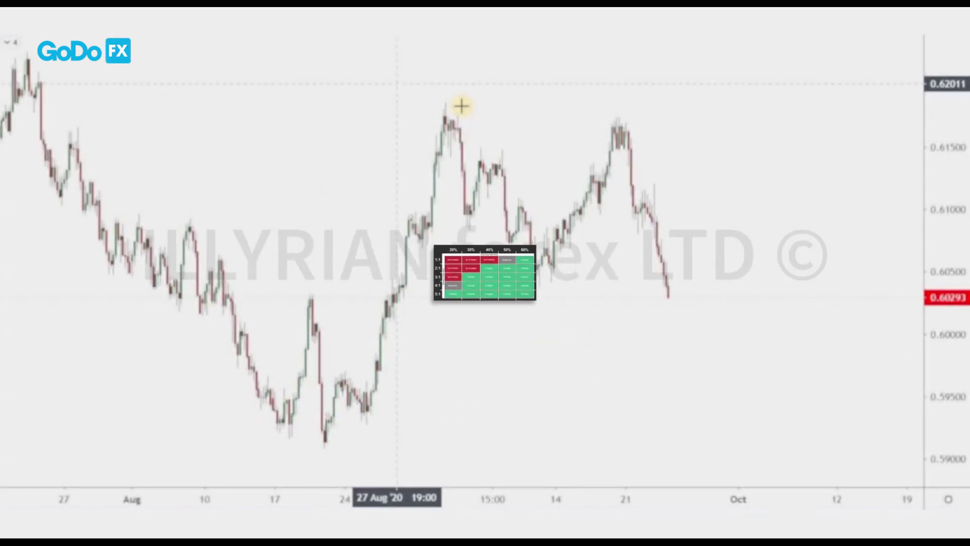
click(444, 105)
drag(445, 79, 447, 58)
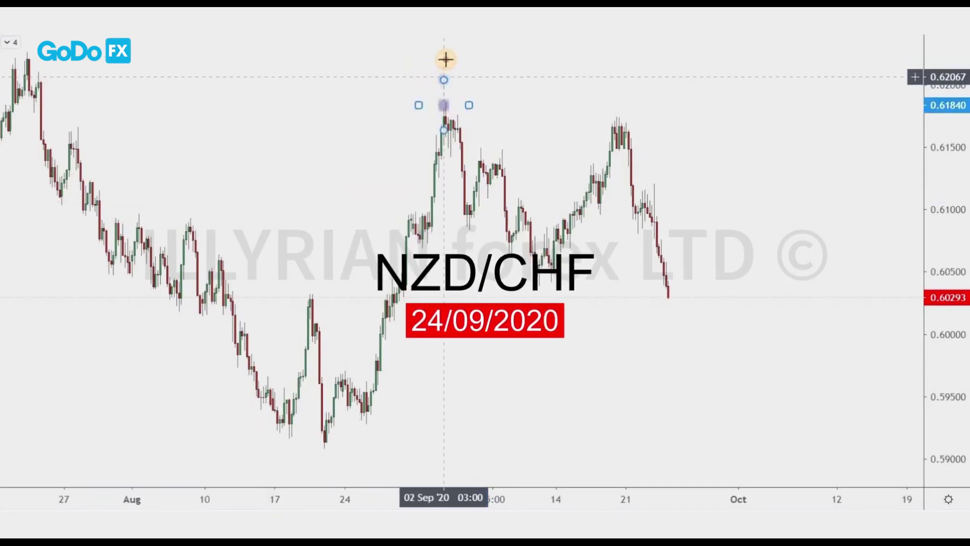
click(513, 123)
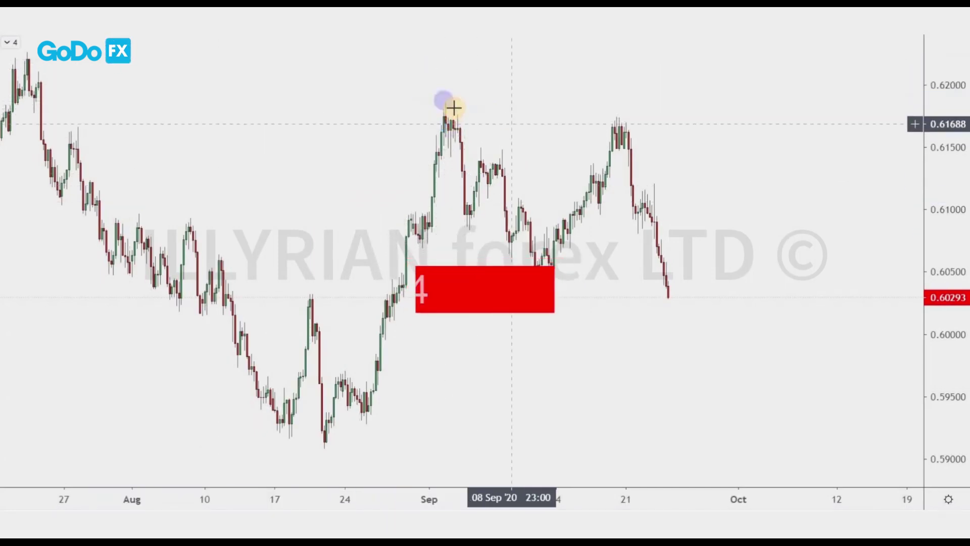
drag(587, 102, 618, 111)
click(134, 117)
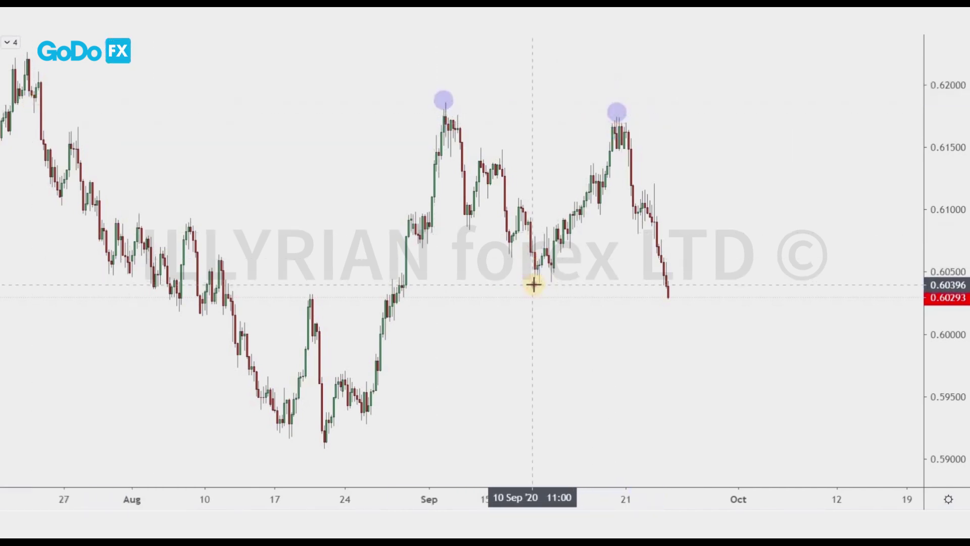
Draw a horizontal trend line at 0.60396 from the 10 Sep low to just past the latest candle.
click(552, 320)
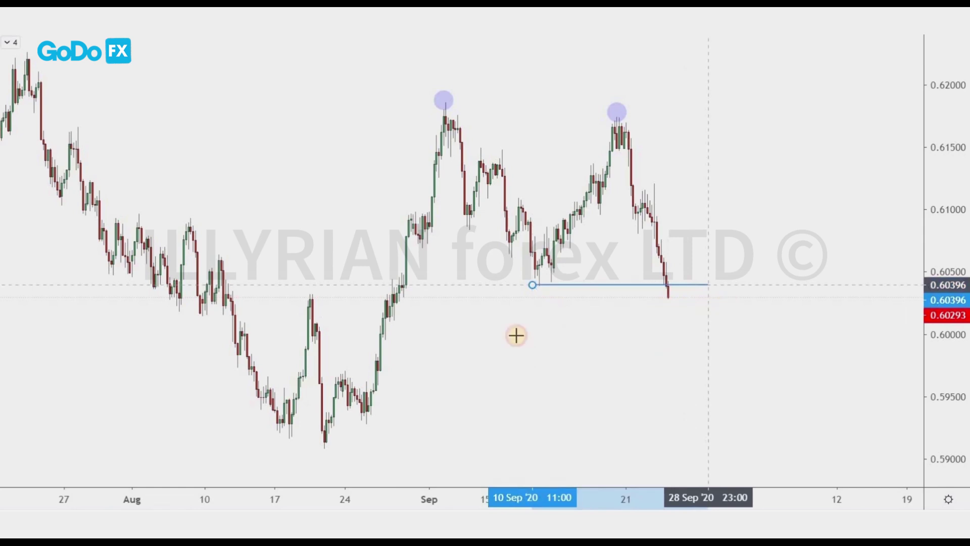
click(726, 284)
click(15, 23)
click(8, 39)
click(817, 414)
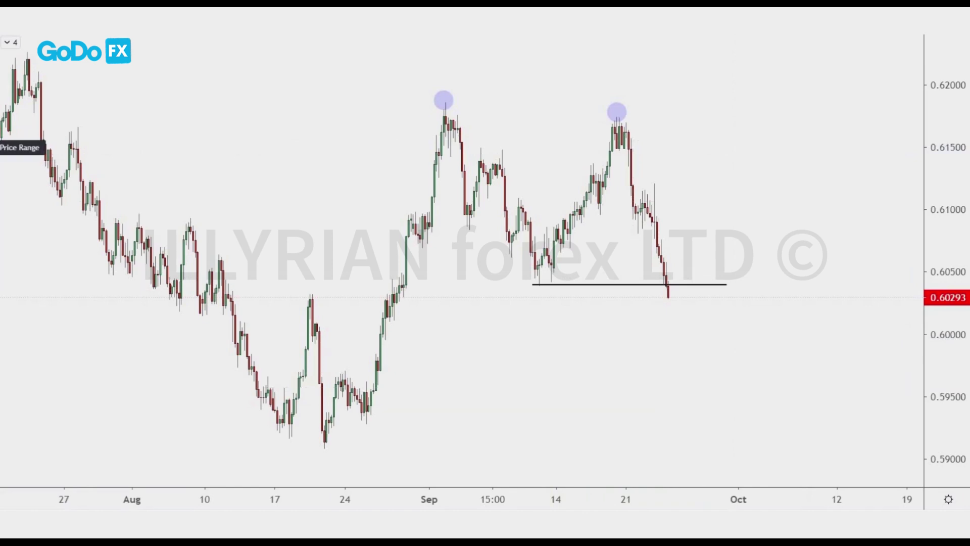
Draw an ellipse around the latest candles where price breaks below the horizontal line.
click(2, 79)
click(17, 183)
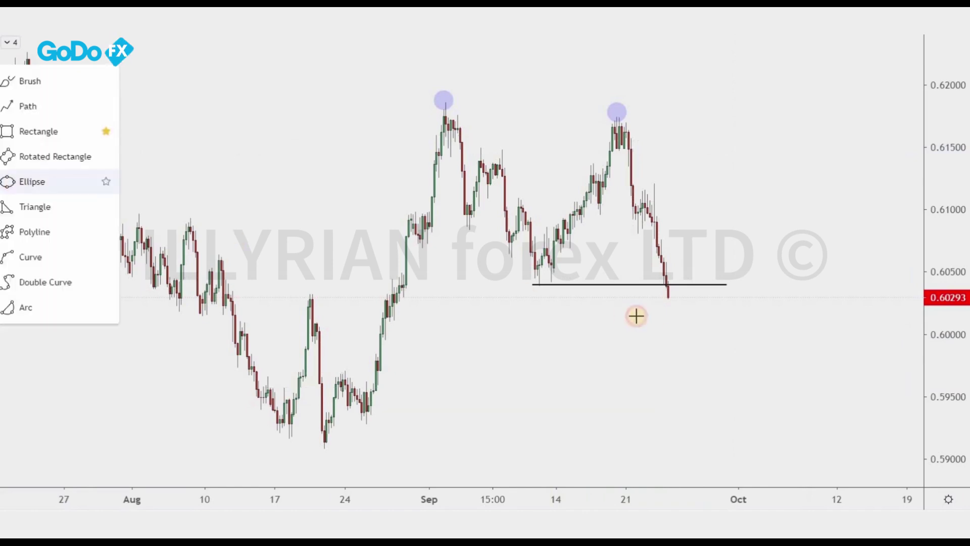
click(666, 273)
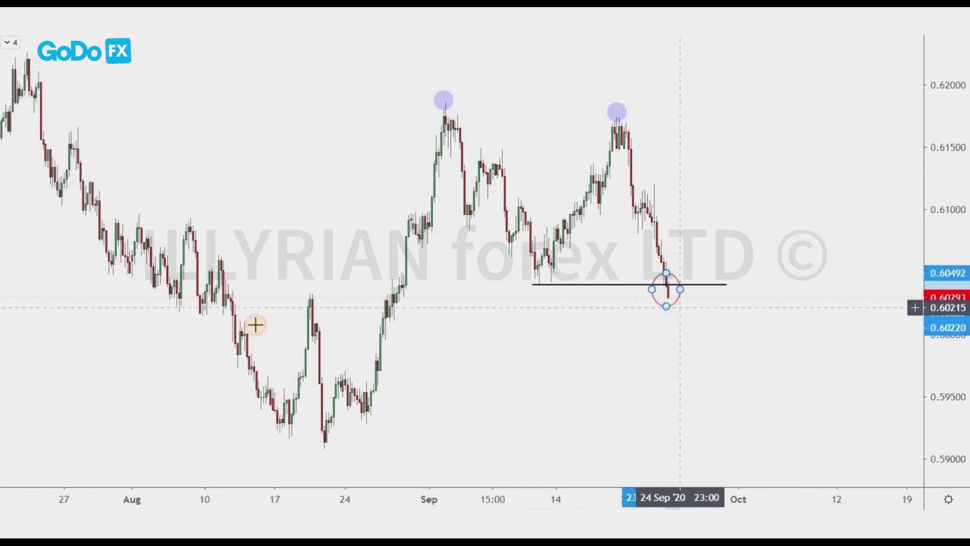
Add a callout reading "breakout" that points at the ellipse and move its box slightly away from the candles.
click(2, 101)
click(20, 203)
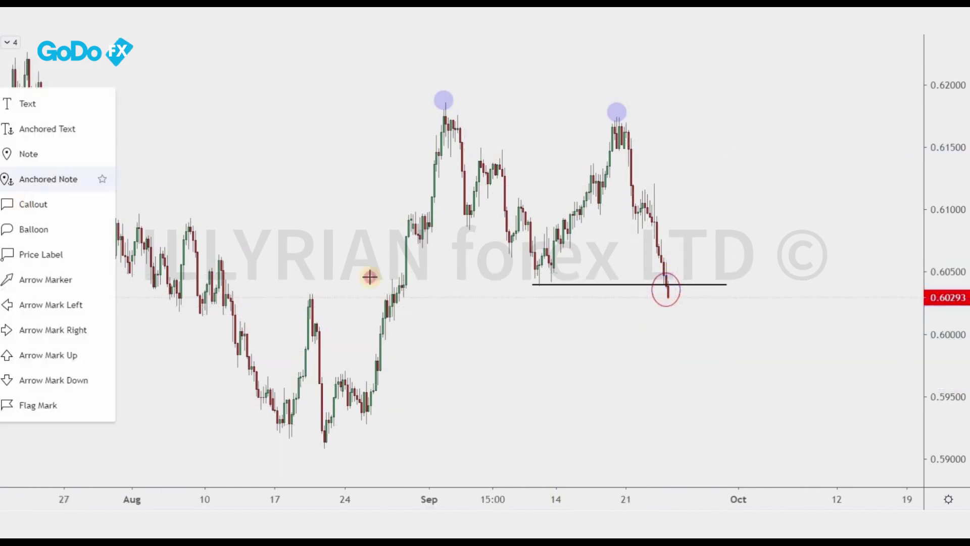
click(680, 270)
click(715, 243)
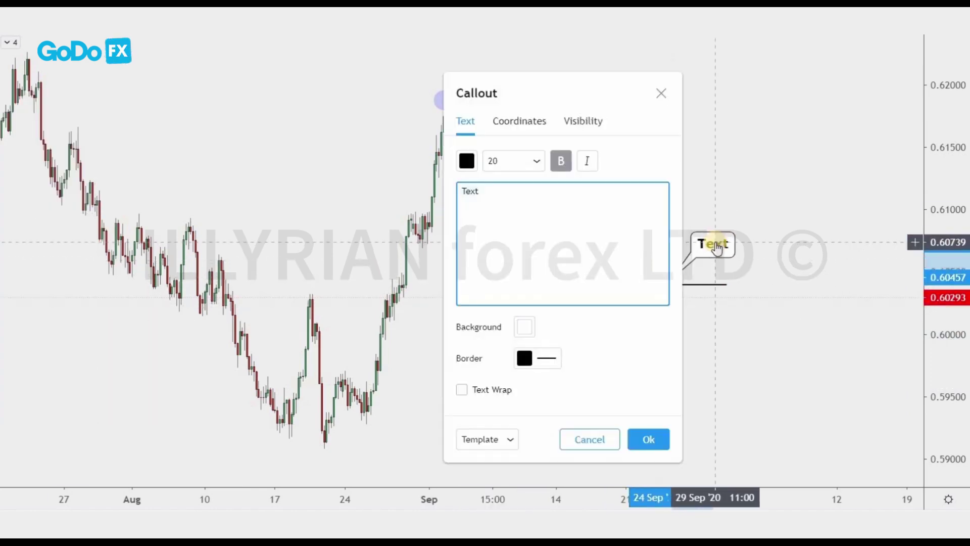
text(breakout)
click(650, 445)
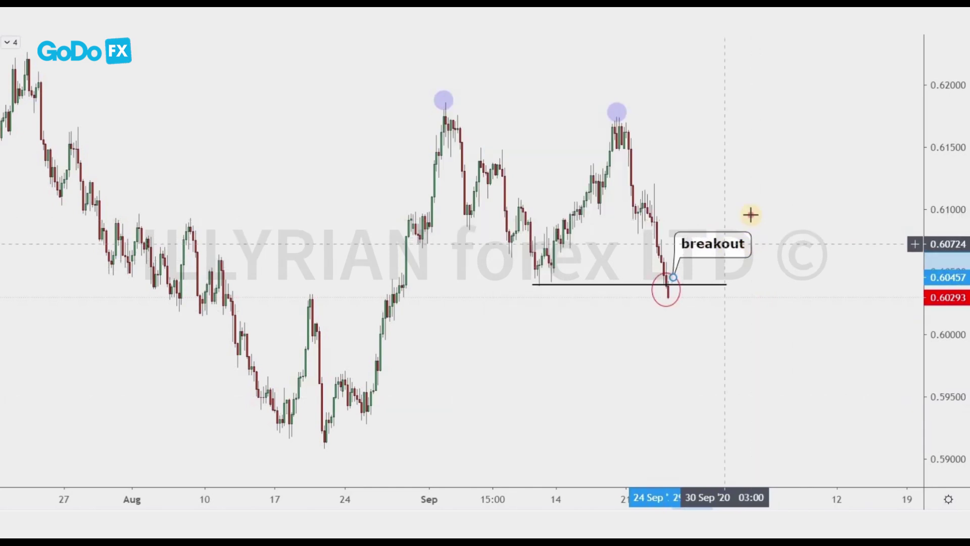
drag(724, 244, 750, 246)
Move the "Is it enough ?" text up and away from the price action, beside the breakout line.
drag(756, 322, 750, 342)
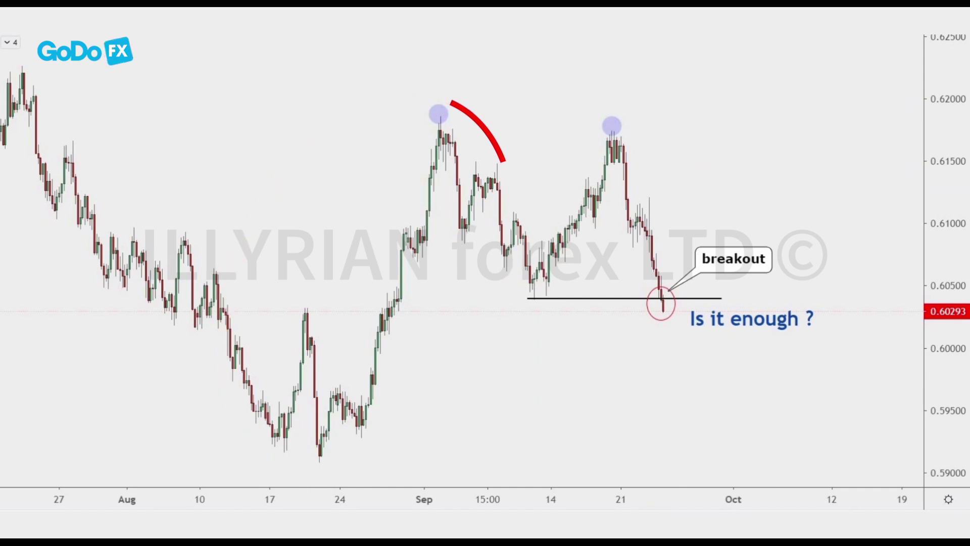
drag(758, 414, 733, 423)
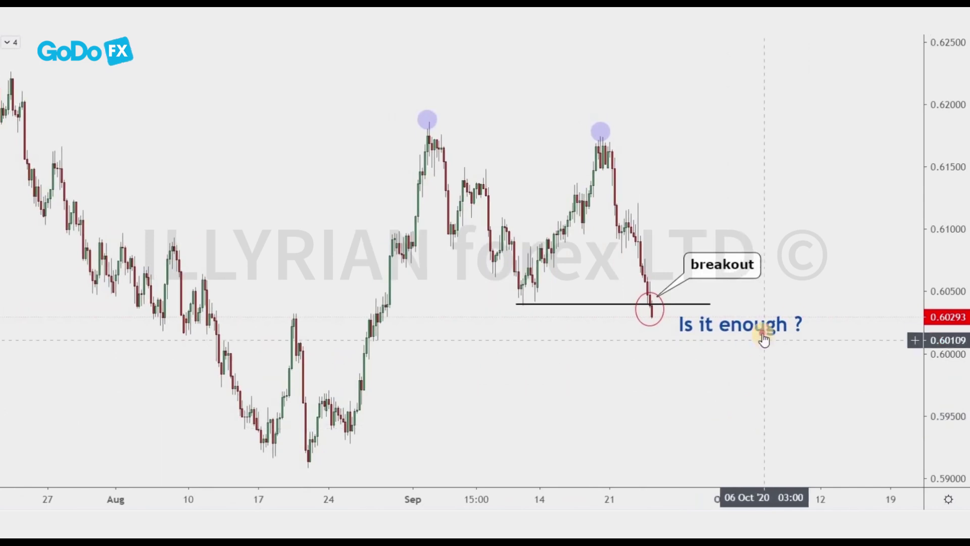
drag(762, 332, 820, 303)
click(738, 388)
Draw a rectangle zone below the breakout, from the late-August rally to about 1 Oct, and label it "demand".
drag(364, 358, 718, 320)
click(440, 343)
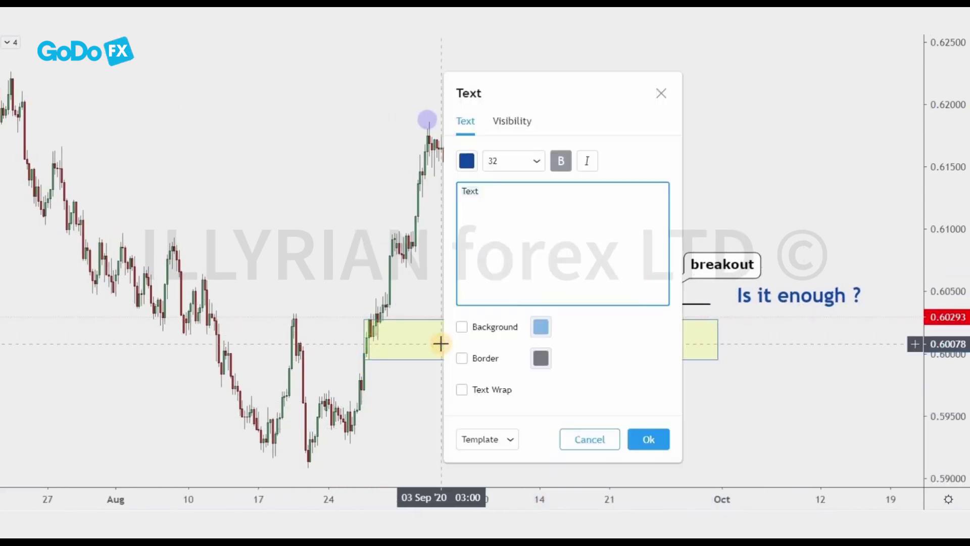
click(648, 440)
drag(462, 366, 441, 349)
Draw a horizontal line at 0.60285 from the 19 Aug high to the demand zone's end, with a "support & resistance" callout.
click(301, 208)
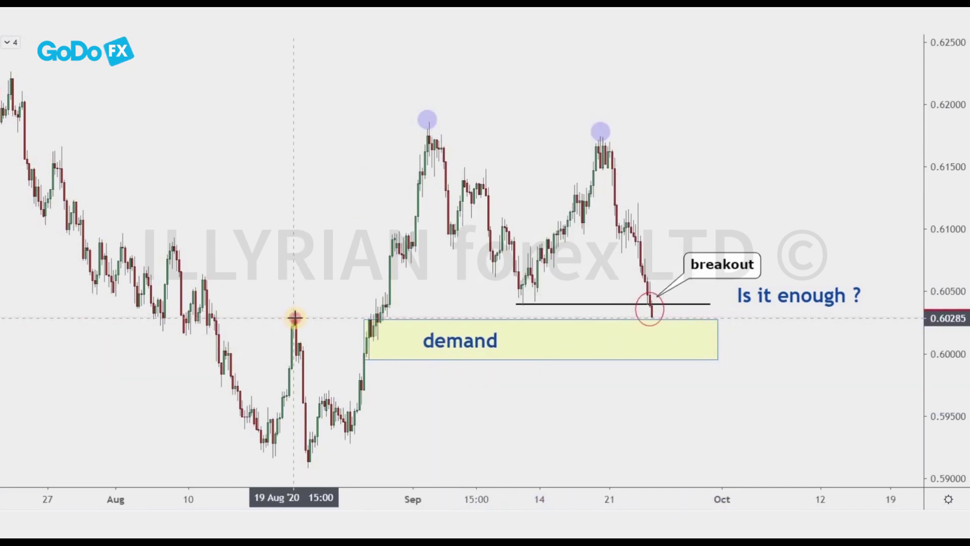
click(294, 318)
click(718, 317)
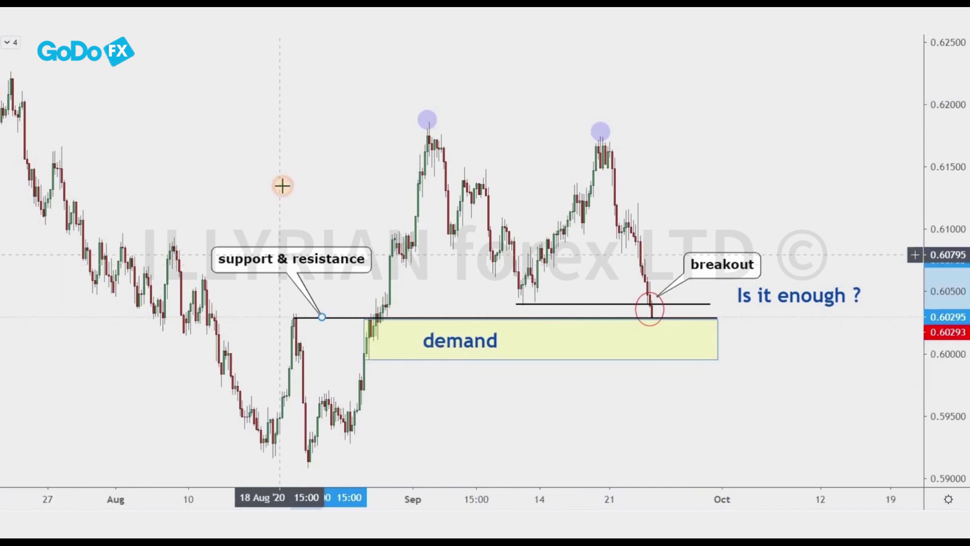
drag(775, 418, 741, 405)
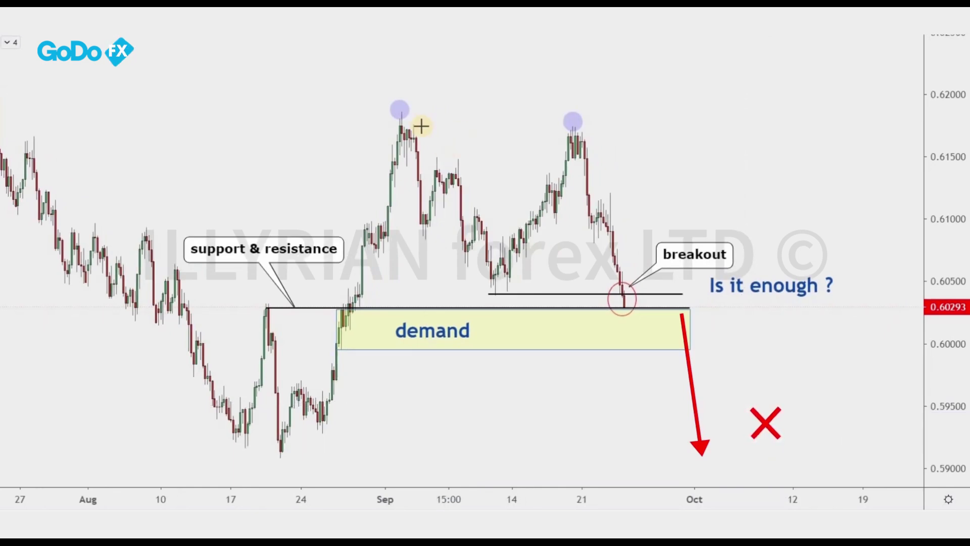
Draw an arrow from swing high A down to low B and copy it to start at swing high C.
click(401, 112)
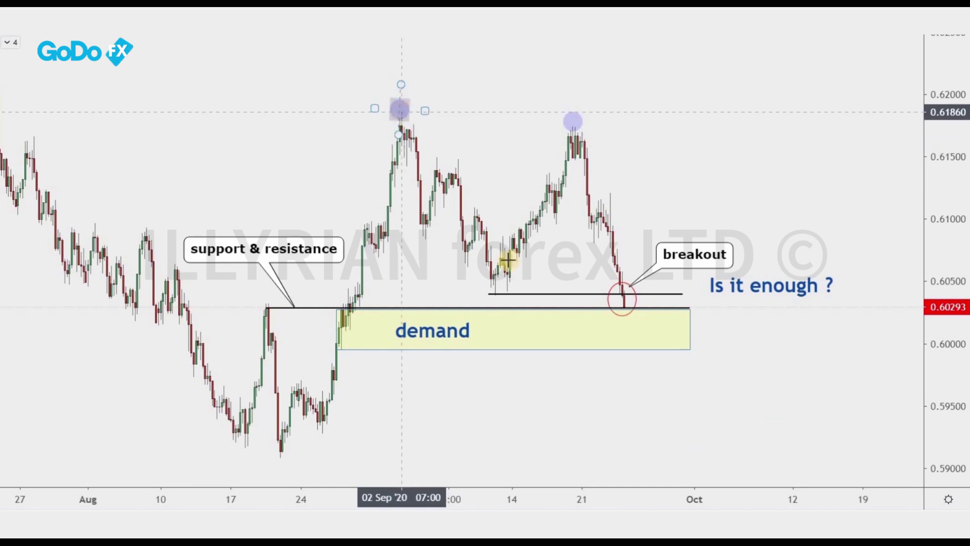
click(491, 295)
click(457, 169)
mouse_move(440, 183)
mouse_down()
mouse_move(617, 201)
mouse_move(608, 195)
mouse_up()
click(626, 189)
click(626, 175)
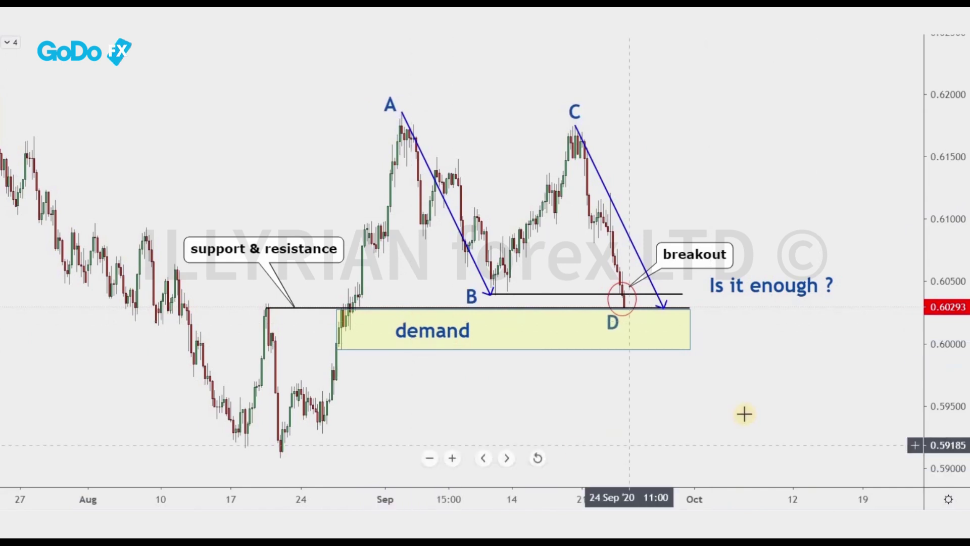
Delete the two arrows starting at swing highs A and C.
drag(500, 498, 420, 499)
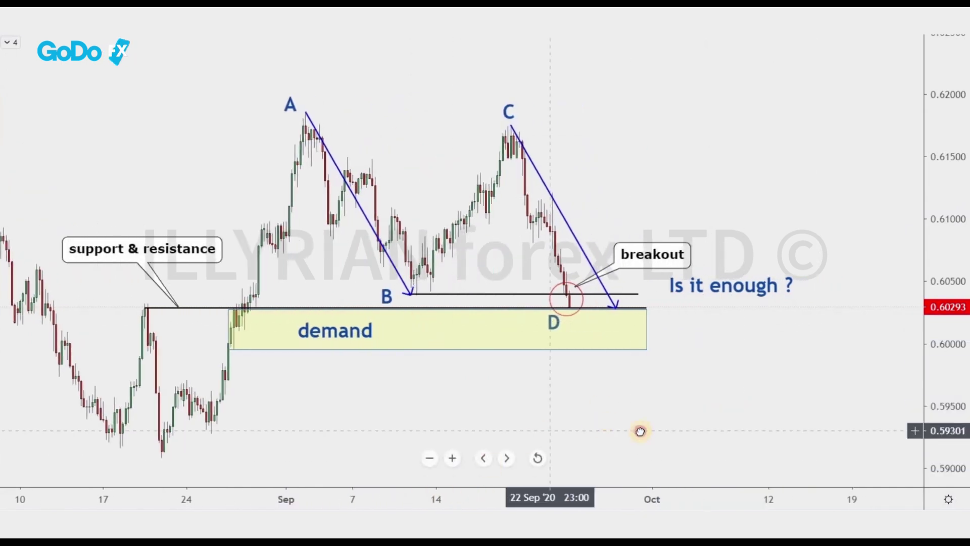
drag(608, 425, 693, 420)
click(630, 190)
key(Delete)
click(439, 200)
key(Delete)
Plot a Fibonacci extension from swing high C to the 21 Sep low and back to the 0.61209 retracement high.
drag(652, 154, 582, 151)
click(463, 25)
click(527, 124)
click(541, 241)
click(632, 191)
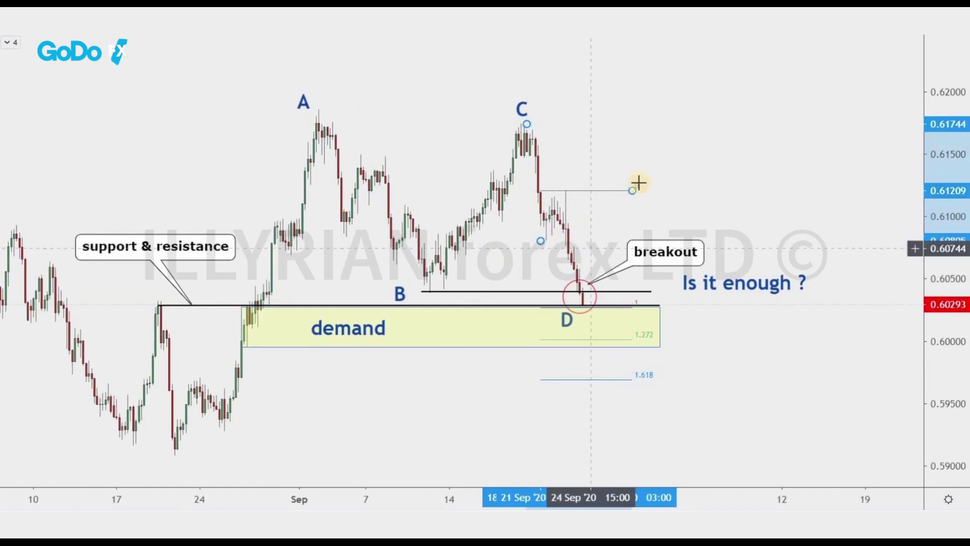
click(684, 231)
Draw arrows along the two down legs between C and D, and delete the Fibonacci extension.
mouse_move(521, 124)
mouse_down()
mouse_move(542, 207)
mouse_move(534, 238)
mouse_up()
drag(566, 188, 580, 305)
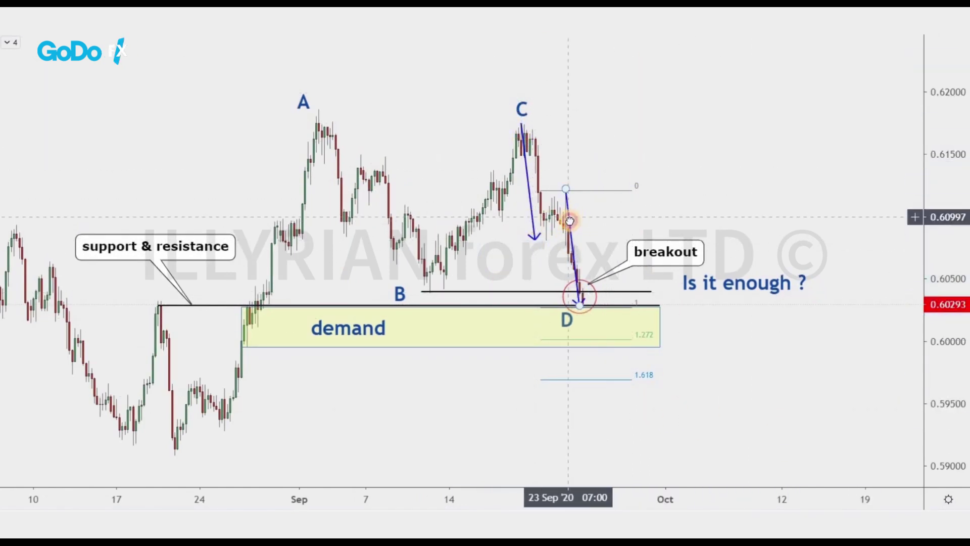
click(629, 189)
key(Delete)
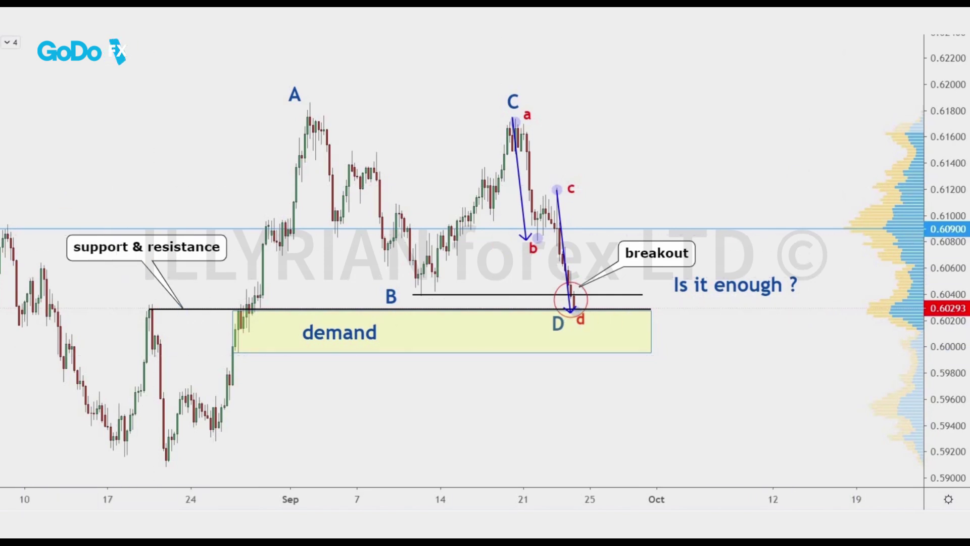
Move the upper blue arrow marker up to the 0.60900 volume profile line.
mouse_move(605, 499)
mouse_down()
mouse_move(584, 500)
mouse_move(619, 498)
mouse_up()
drag(678, 387, 624, 391)
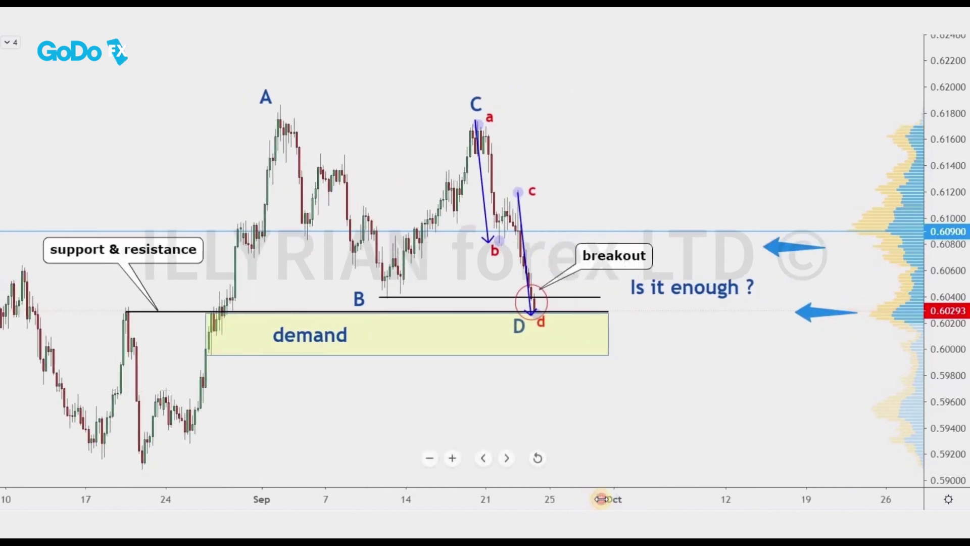
drag(602, 499, 588, 500)
drag(798, 247, 803, 230)
click(899, 386)
Delete the a–b and c–d leg arrows.
click(502, 180)
key(Delete)
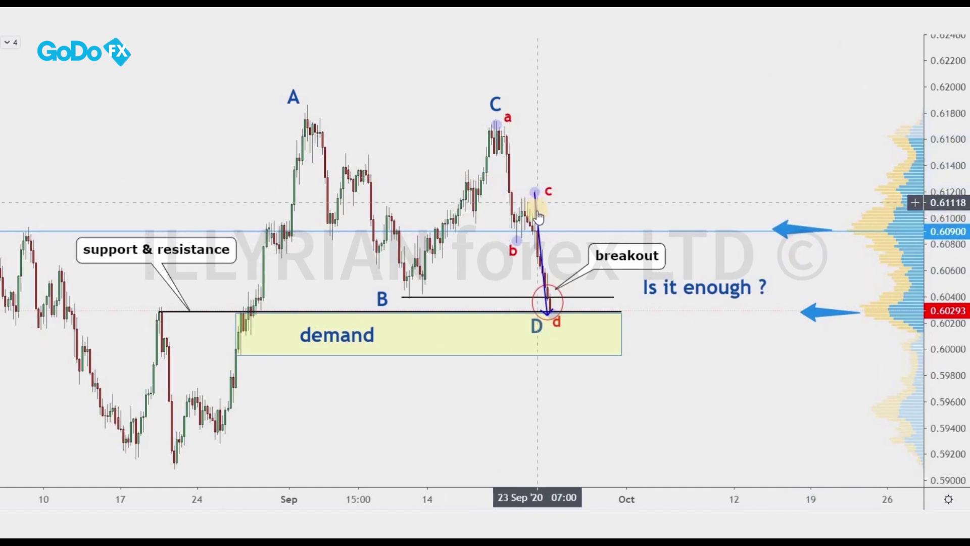
click(537, 215)
key(Delete)
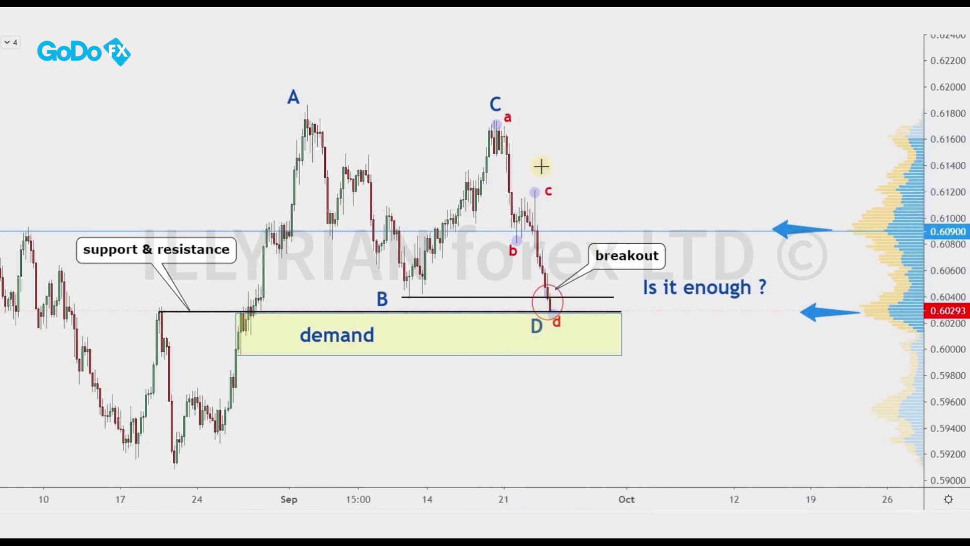
Draw a rectangle zone at point c between about 0.60893 and 0.61209, from 22 Sep to 05 Oct.
click(532, 228)
click(532, 231)
click(658, 191)
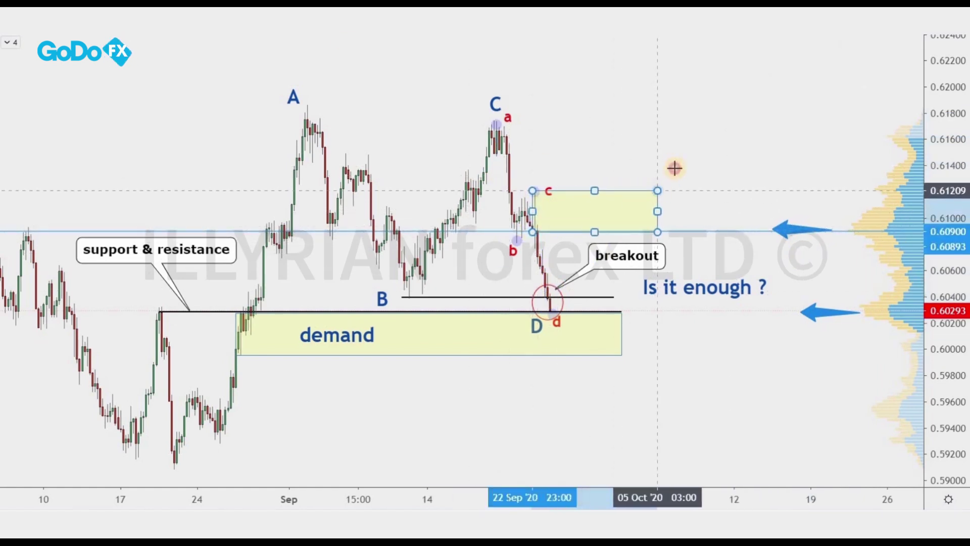
click(674, 174)
Delete the "breakout" callout, its ellipse and the "Is it enough ?" text.
click(607, 263)
key(Delete)
click(561, 306)
key(Delete)
drag(698, 405, 716, 405)
click(706, 295)
key(Delete)
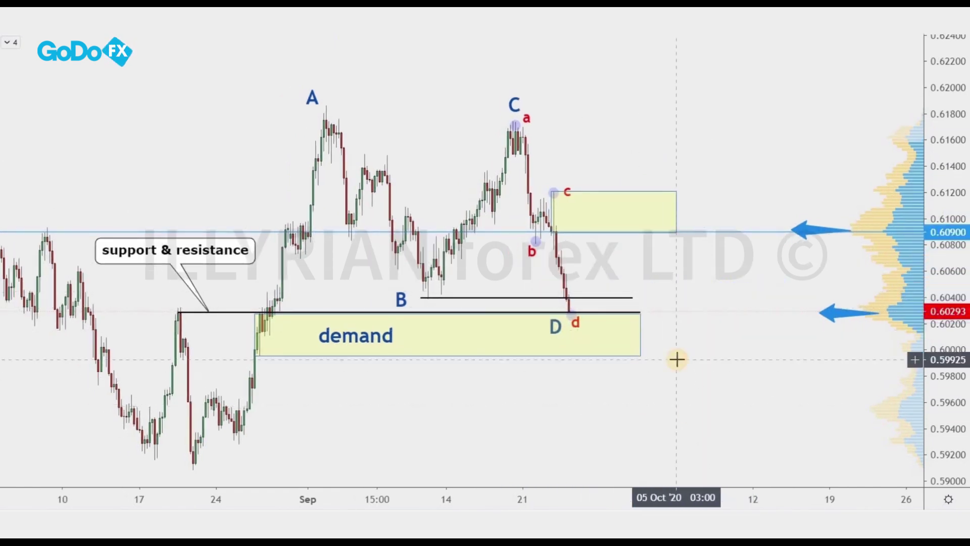
Switch the chart to the 2-hour timeframe.
drag(683, 361, 654, 363)
click(70, 18)
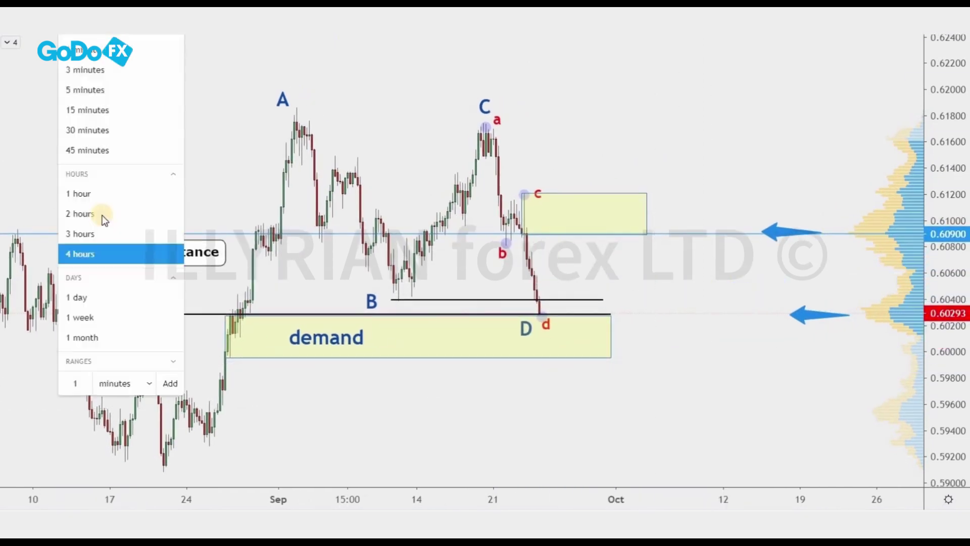
click(120, 213)
drag(320, 499, 465, 470)
drag(627, 410, 361, 397)
drag(366, 501, 492, 451)
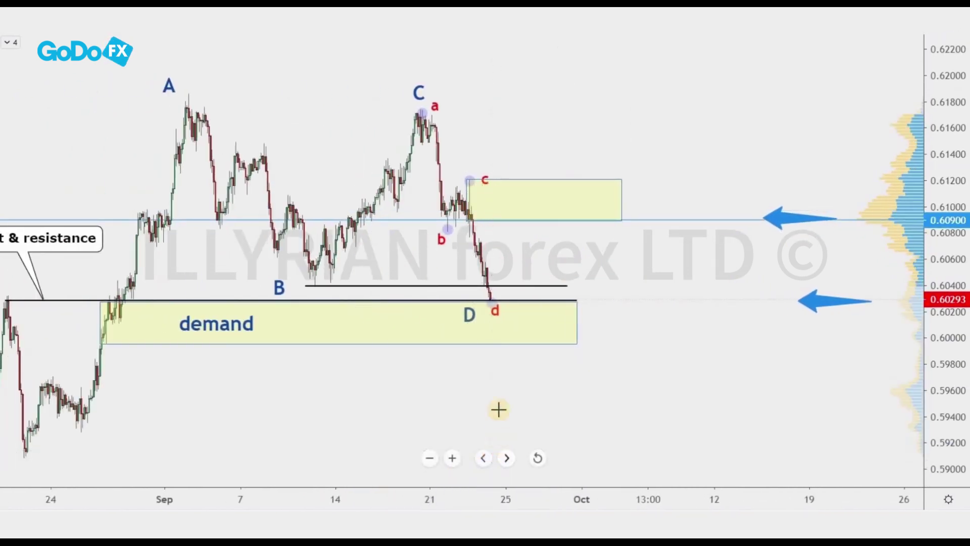
drag(496, 390, 500, 392)
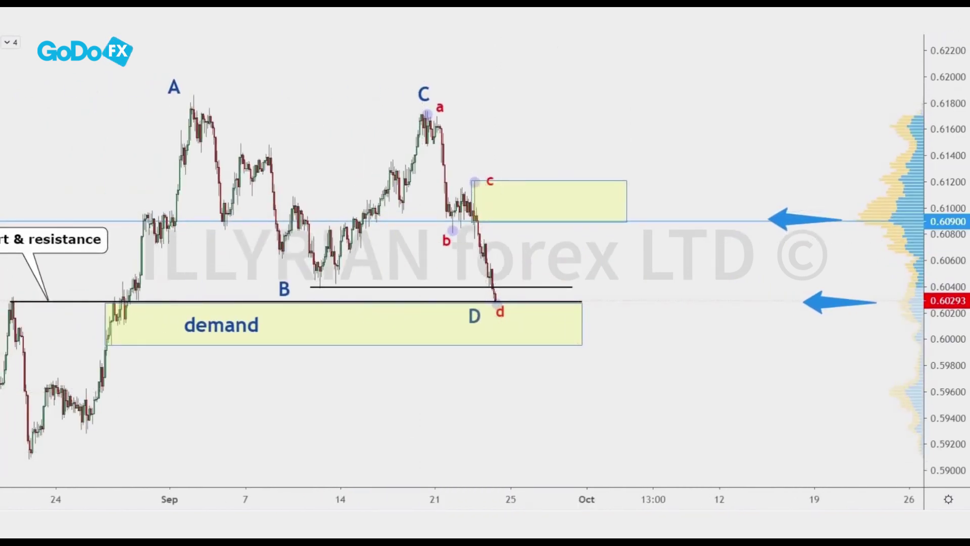
Draw an ellipse around the reversal candles at point d, just above the demand zone.
drag(507, 497, 663, 401)
drag(938, 218, 937, 127)
drag(652, 500, 357, 495)
drag(426, 227, 591, 261)
click(2, 80)
click(23, 183)
drag(493, 320, 498, 361)
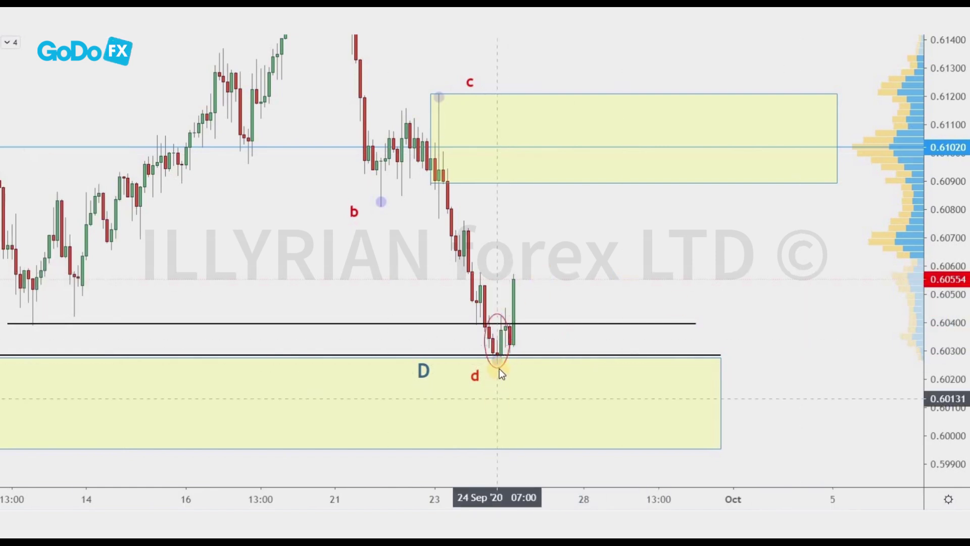
Add a callout reading "long-legged doji" that points at the ellipse around point d.
drag(500, 368, 544, 392)
text(long-legged doji)
click(648, 439)
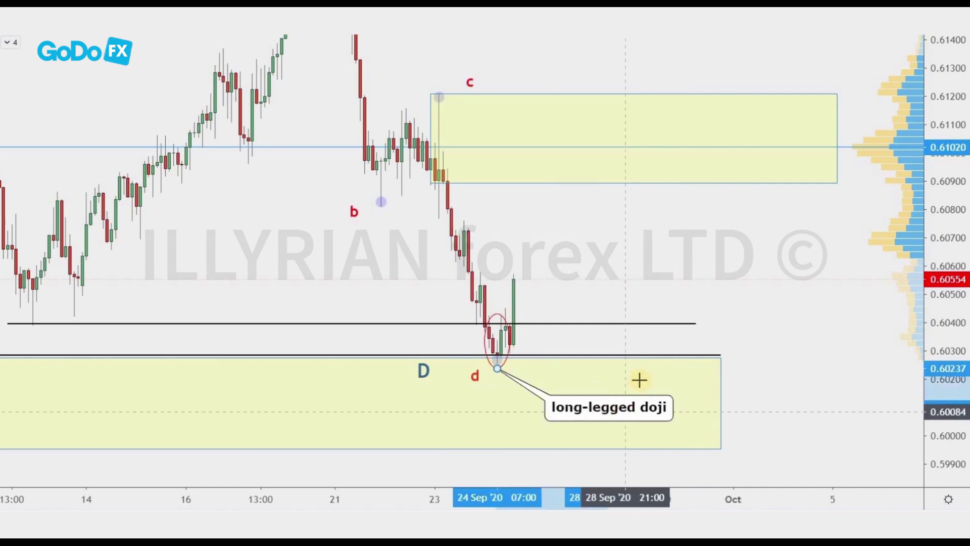
click(99, 154)
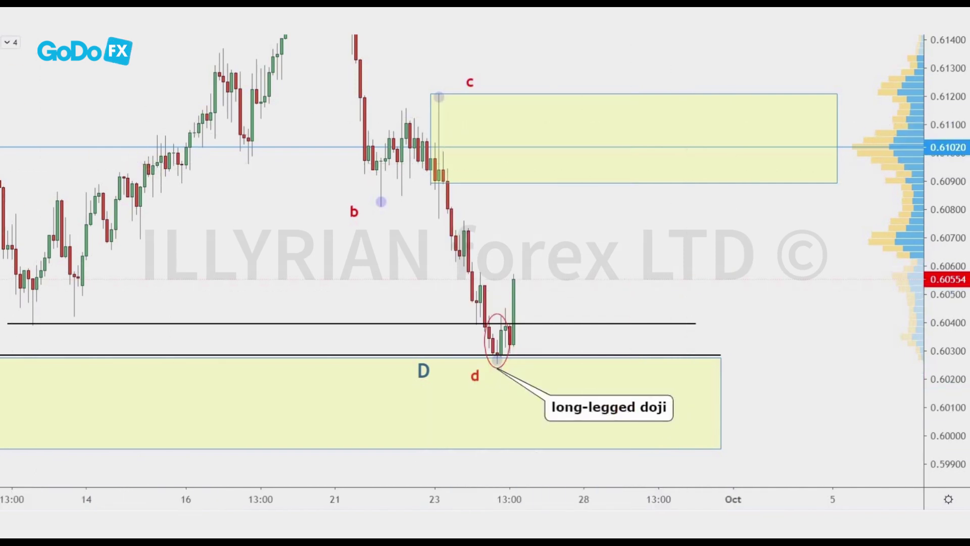
Set the long position entered at 0.60340 with its stop at 0.60157 and its target at 0.60891.
mouse_move(500, 340)
mouse_down()
mouse_move(505, 444)
mouse_move(496, 379)
mouse_move(490, 392)
mouse_up()
drag(504, 256, 496, 182)
click(749, 396)
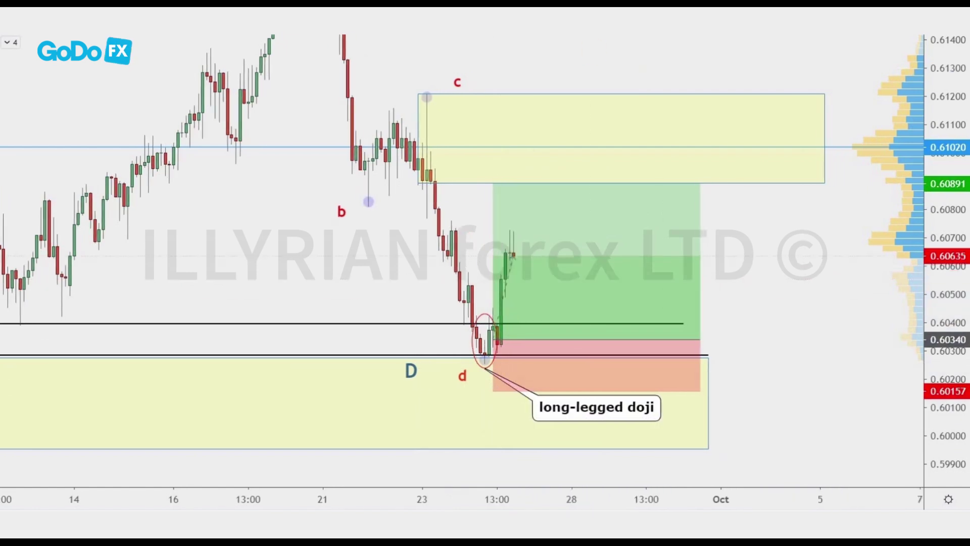
Place a blue arrow marker along the volume profile line at the 0.61020 level, inside the upper zone.
drag(802, 249, 818, 236)
click(2, 101)
click(34, 282)
click(826, 134)
Draw an ellipse around the candle wick that reaches into the upper zone.
click(518, 148)
click(522, 156)
click(538, 137)
click(784, 296)
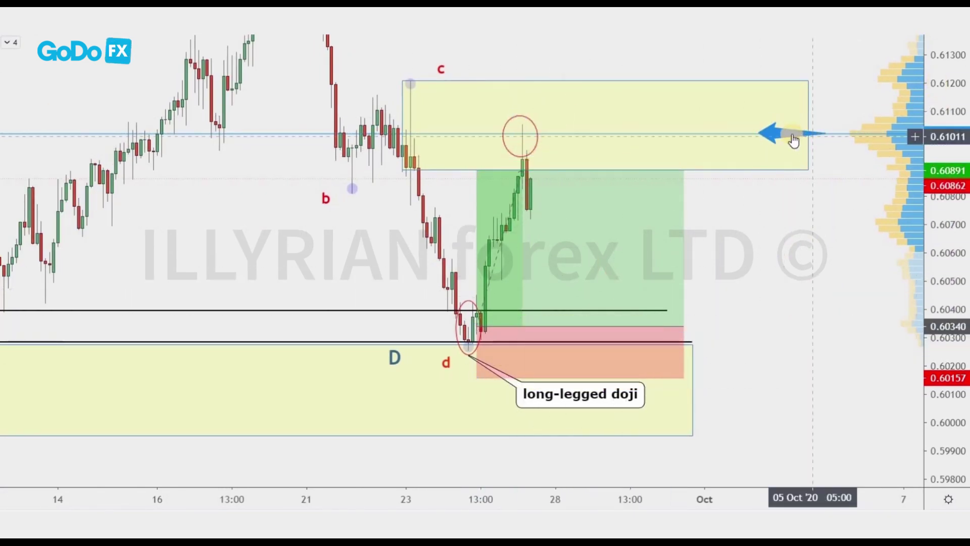
Examine the whole setup from mid-August to late September, including both zones, the ABCD points and the long position.
drag(957, 122, 957, 263)
drag(526, 489, 667, 491)
drag(568, 434, 513, 432)
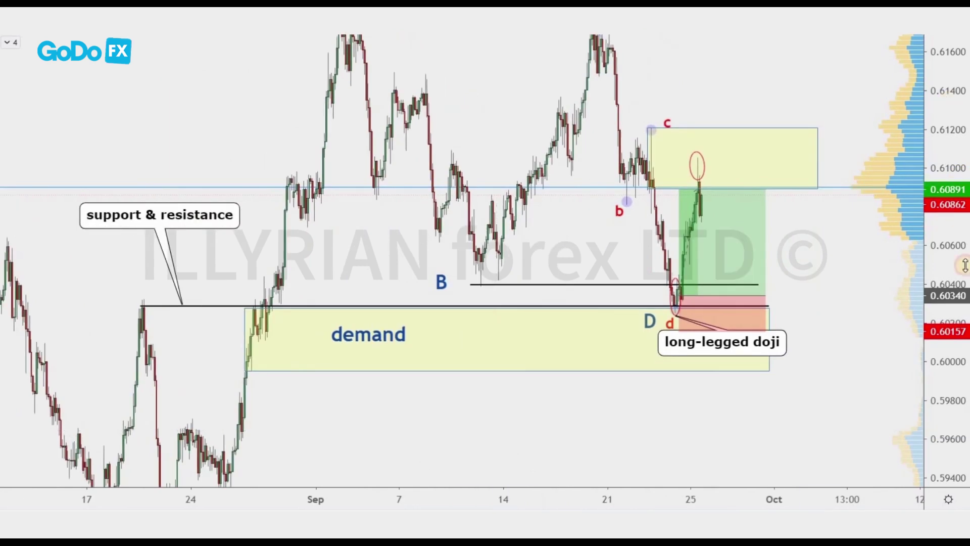
drag(960, 215, 959, 361)
drag(794, 392, 722, 389)
drag(444, 499, 467, 498)
mouse_move(627, 435)
mouse_down()
mouse_move(597, 427)
mouse_move(639, 422)
mouse_up()
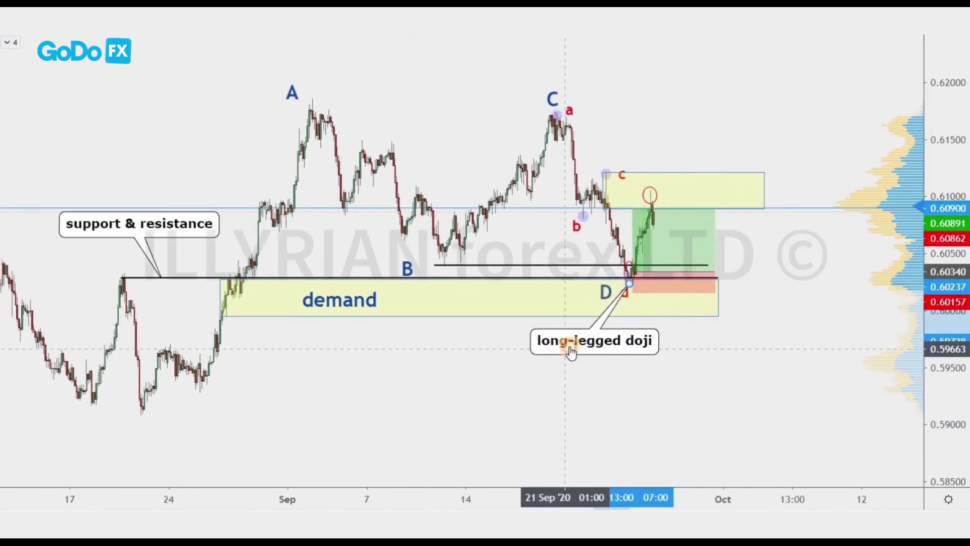